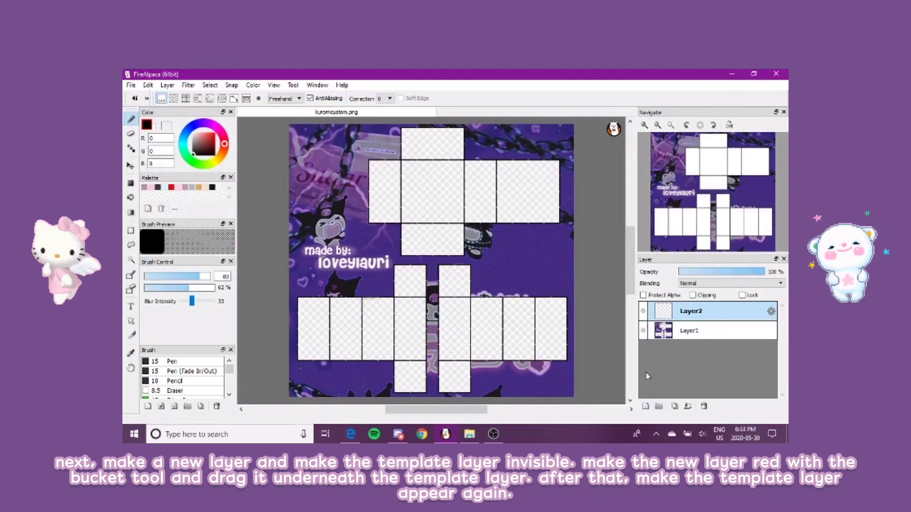
# - Place Layer2 beneath the template layer and fill it with pure red (255, 0, 0), hiding the template only during the fill
pyautogui.moveTo(684, 330); pyautogui.dragTo(685, 307)
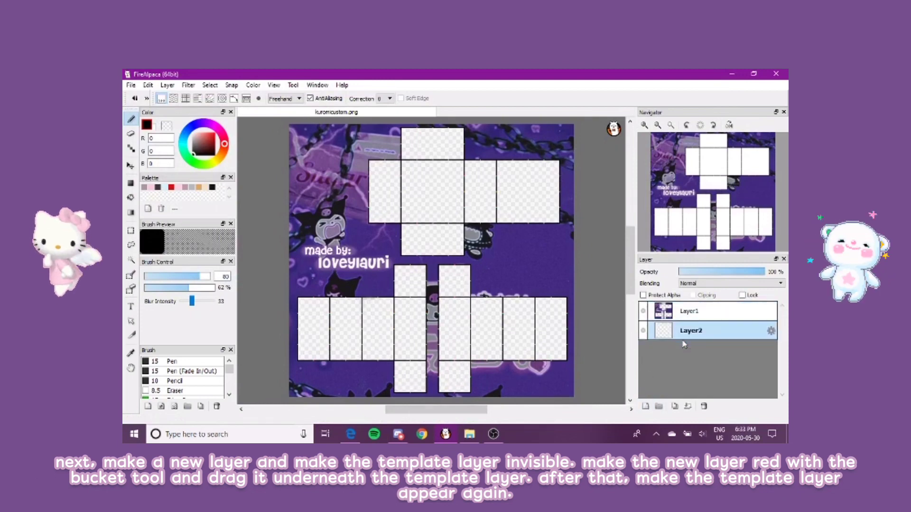
pyautogui.click(643, 311)
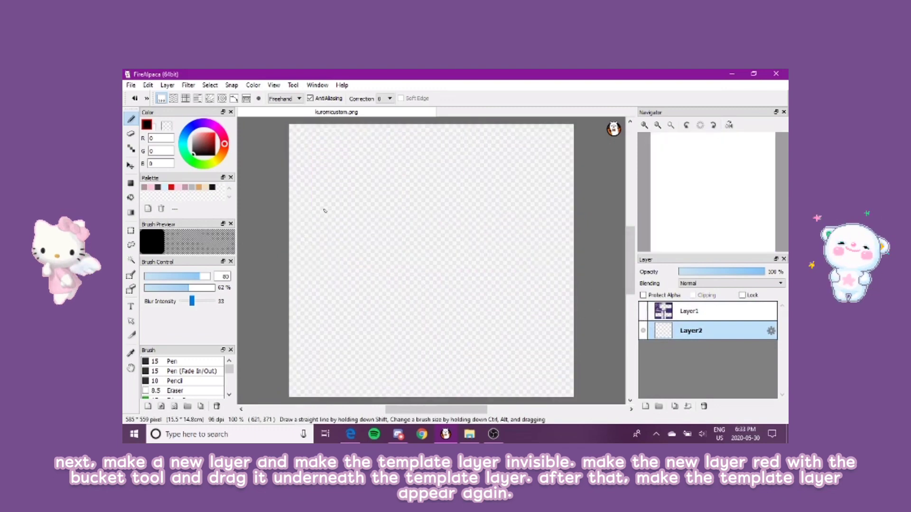
pyautogui.moveTo(194, 152); pyautogui.dragTo(216, 132)
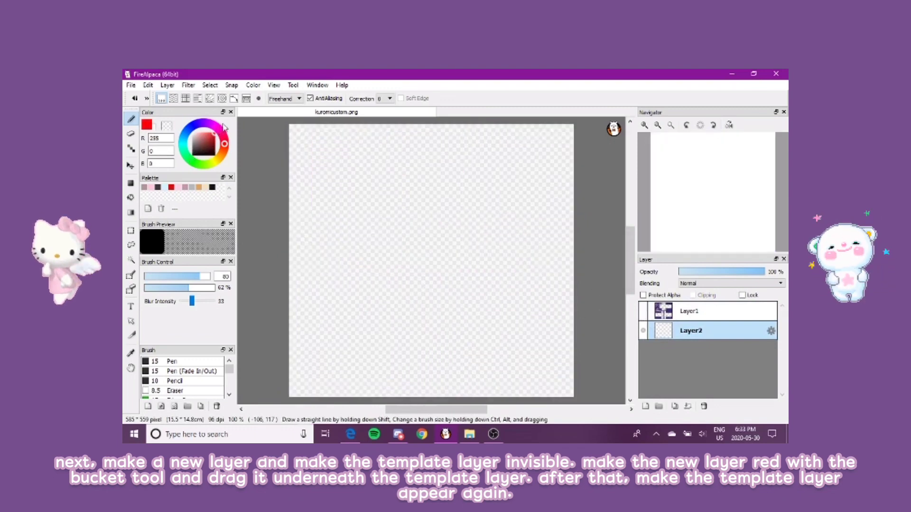
pyautogui.click(131, 199)
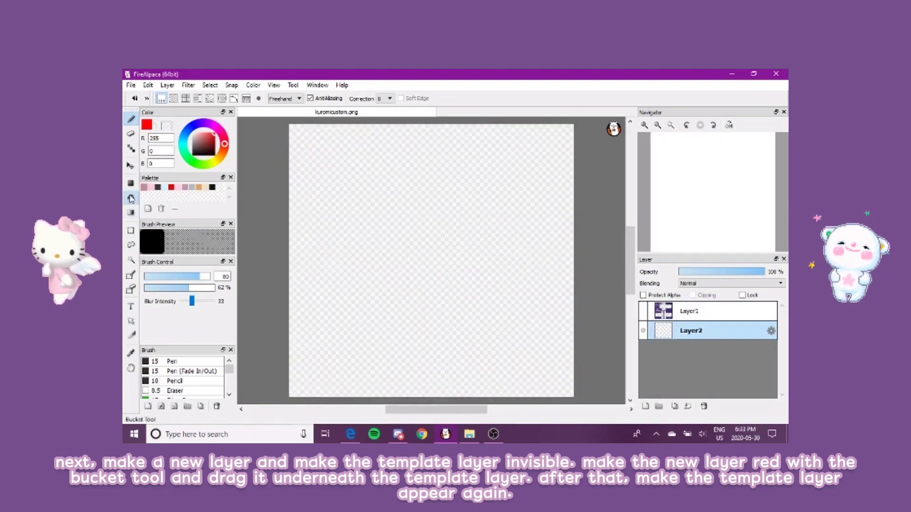
pyautogui.click(437, 291)
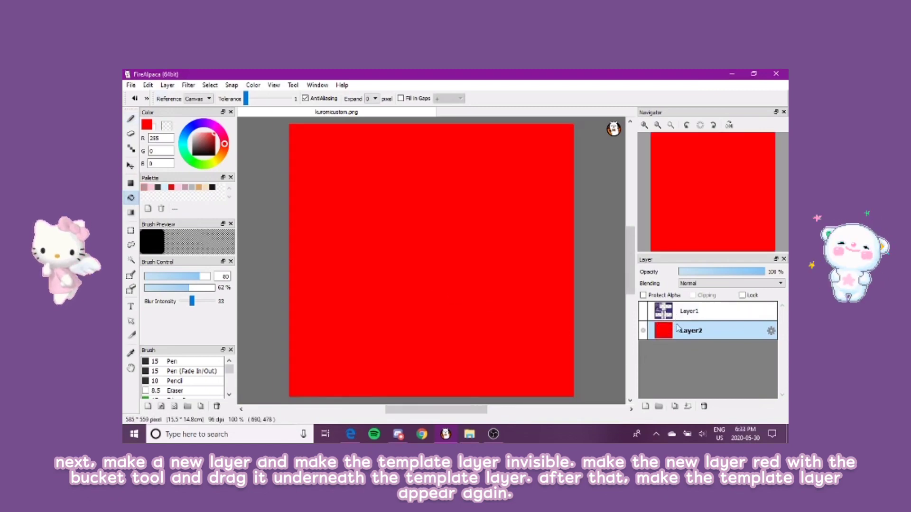
pyautogui.click(643, 312)
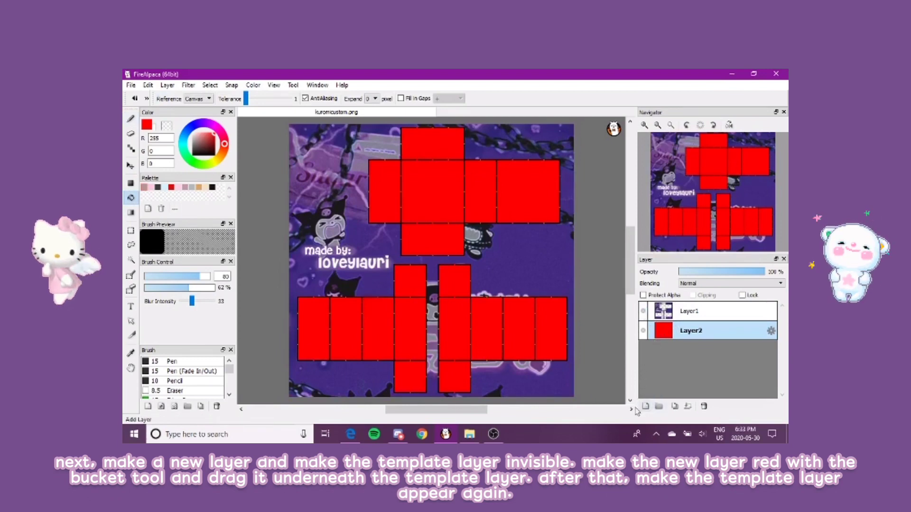
# - On a new layer above the red one, draw a black (0, 0, 0) rectangle across the upper part of the torso row
pyautogui.click(645, 408)
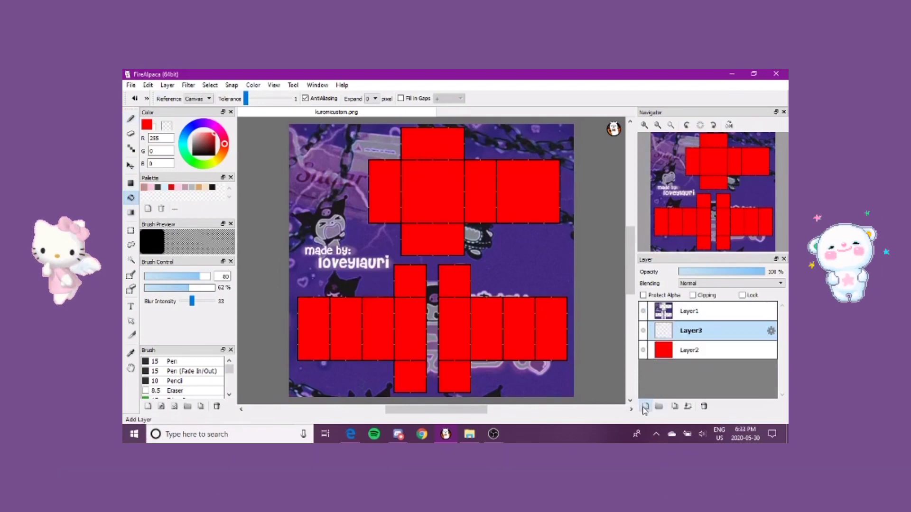
pyautogui.click(205, 142)
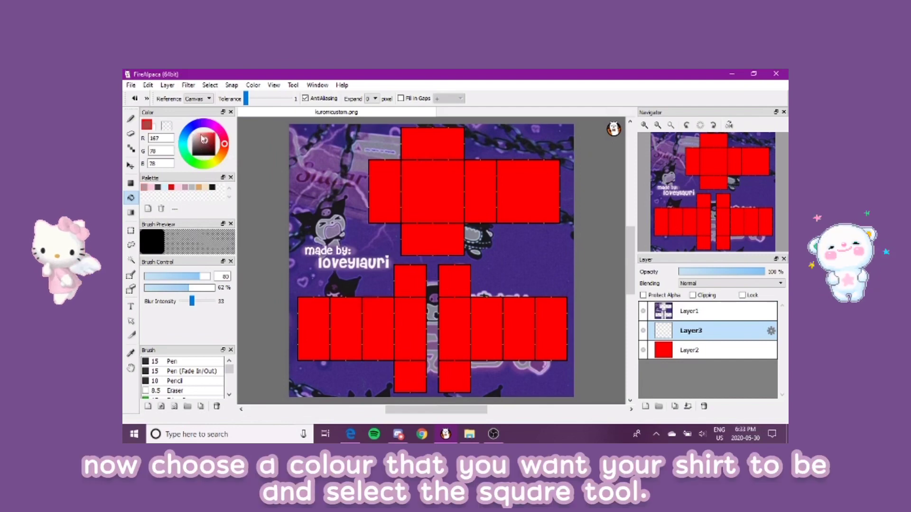
pyautogui.moveTo(198, 144); pyautogui.dragTo(199, 161)
pyautogui.click(131, 183)
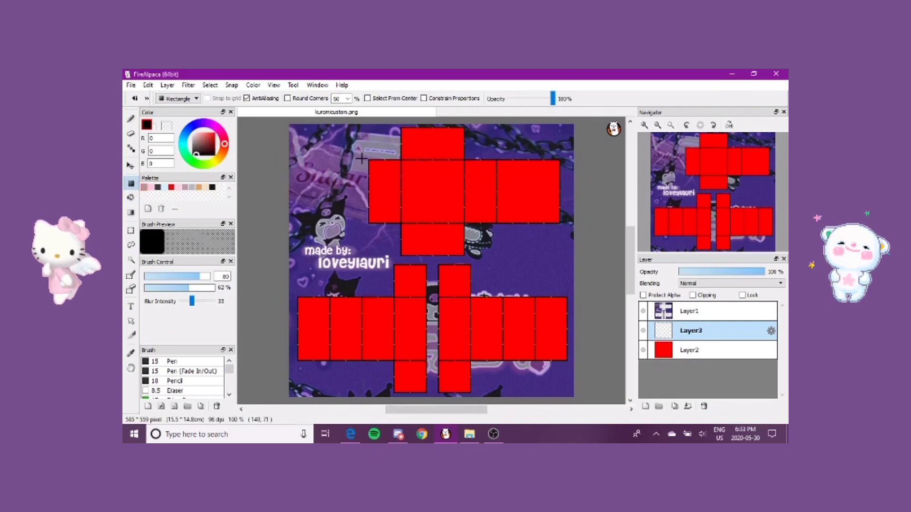
pyautogui.scroll(1, 364, 158)
pyautogui.scroll(6, 365, 156)
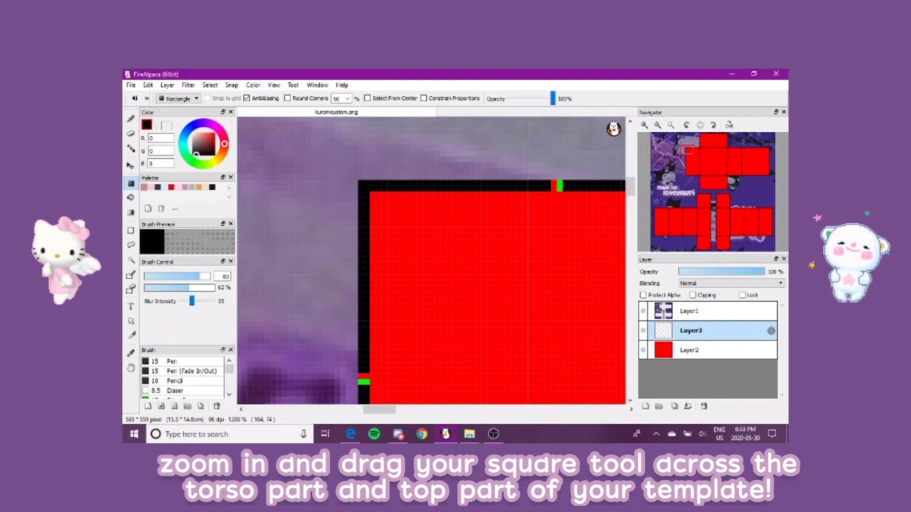
pyautogui.moveTo(364, 193); pyautogui.dragTo(593, 345)
pyautogui.scroll(-7, 504, 264)
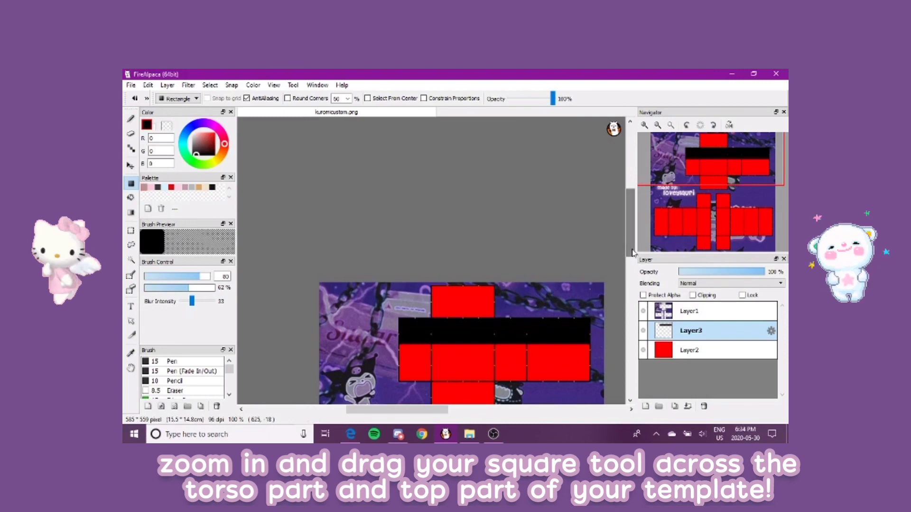
# - Cover the square above the torso front with a black rectangle on the same layer
pyautogui.moveTo(632, 252); pyautogui.dragTo(632, 265)
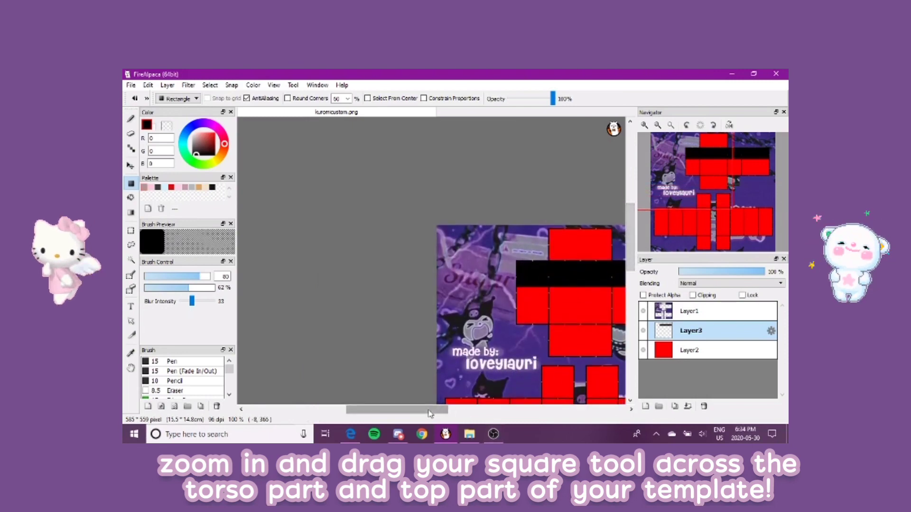
pyautogui.moveTo(429, 413); pyautogui.dragTo(471, 414)
pyautogui.scroll(2, 399, 219)
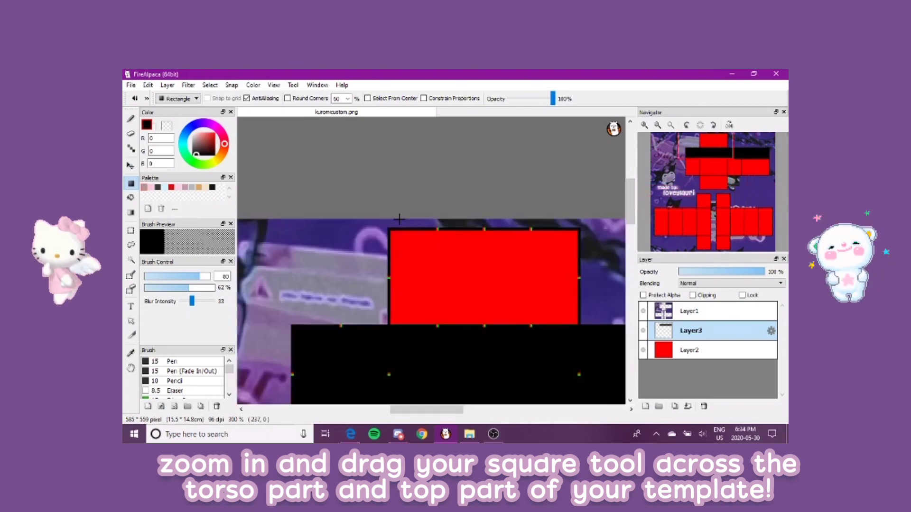
pyautogui.scroll(1, 399, 218)
pyautogui.scroll(3, 386, 242)
pyautogui.moveTo(368, 235); pyautogui.dragTo(573, 322)
pyautogui.scroll(-3, 463, 345)
pyautogui.scroll(-3, 574, 322)
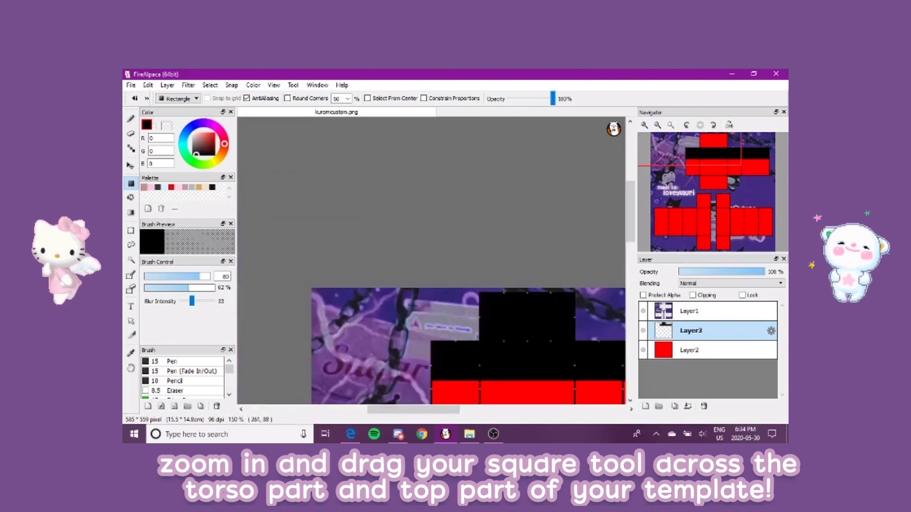
# - On another new layer, draw a black rectangle about 162 by 70 px over the top squares of both arms
pyautogui.moveTo(632, 237); pyautogui.dragTo(632, 260)
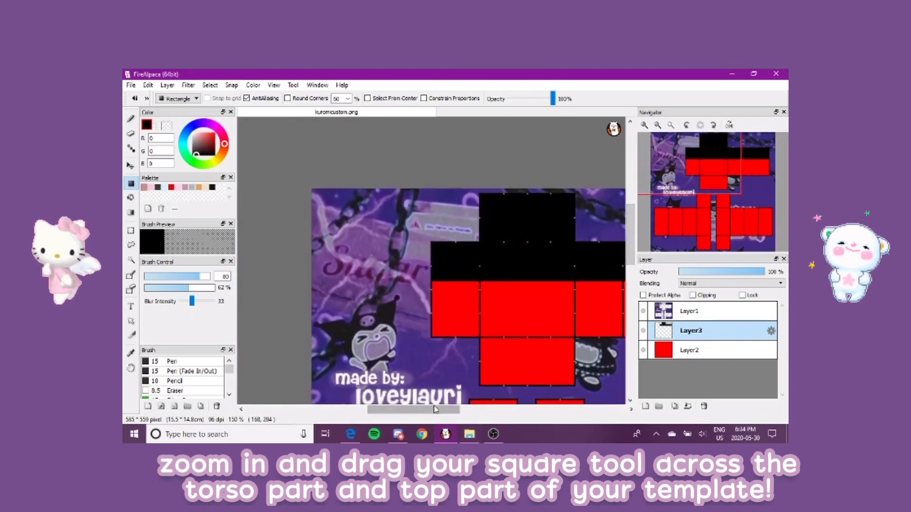
pyautogui.moveTo(435, 411); pyautogui.dragTo(462, 416)
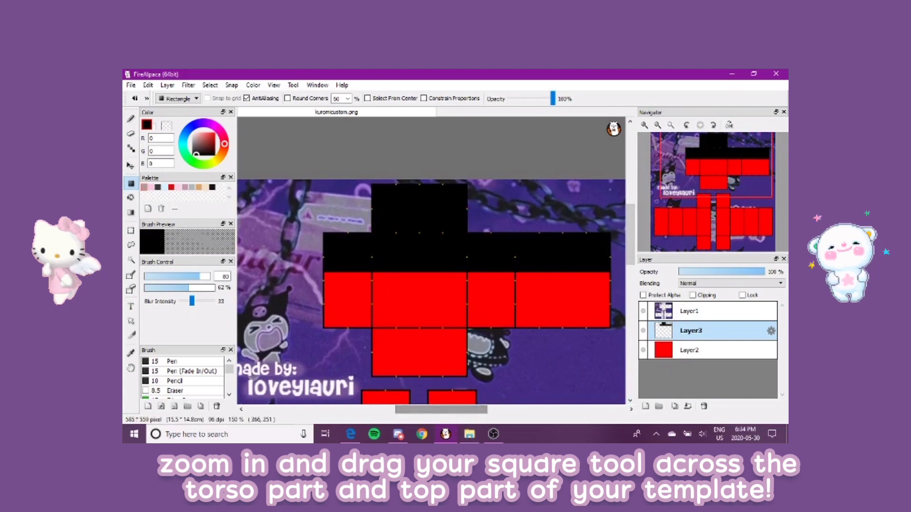
pyautogui.scroll(-1, 449, 297)
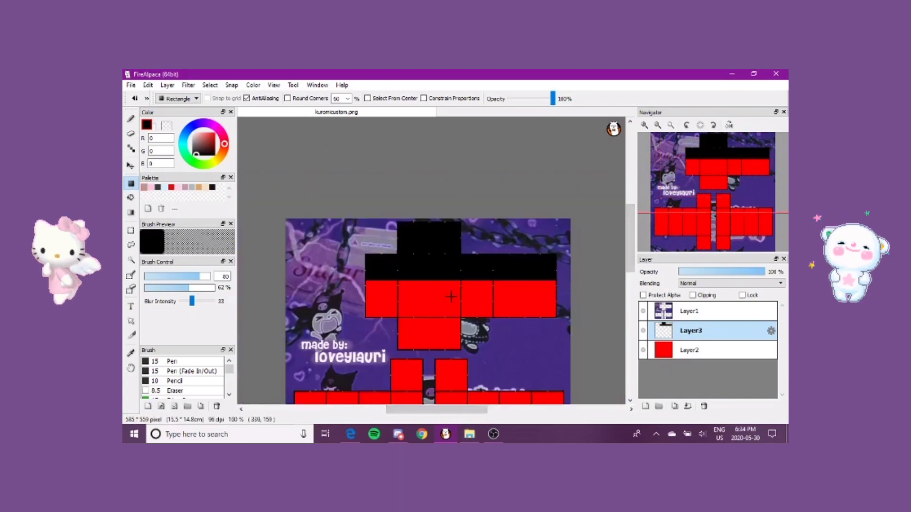
pyautogui.moveTo(633, 245); pyautogui.dragTo(633, 270)
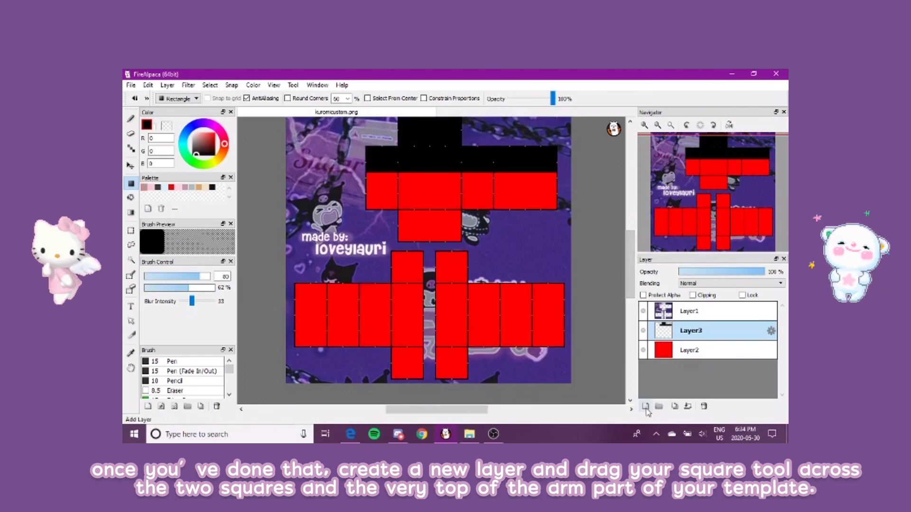
pyautogui.click(645, 406)
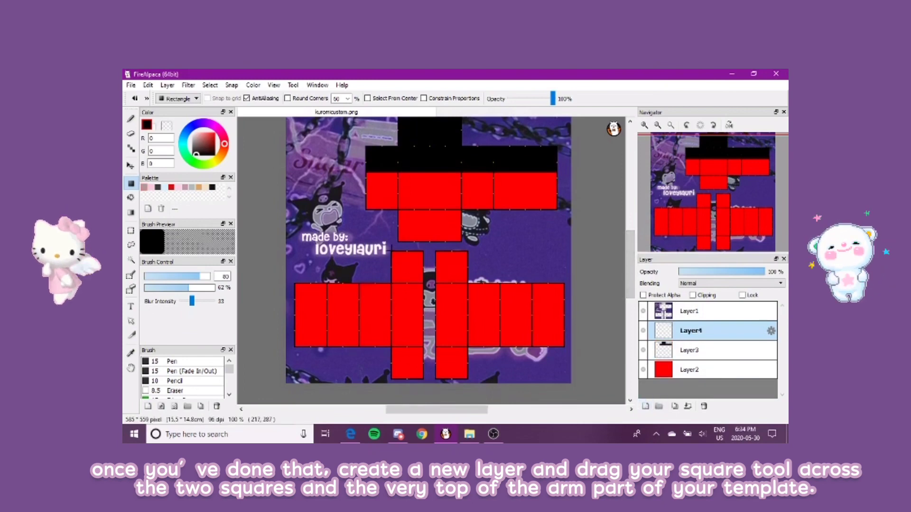
pyautogui.moveTo(388, 248); pyautogui.dragTo(469, 286)
pyautogui.scroll(5, 468, 286)
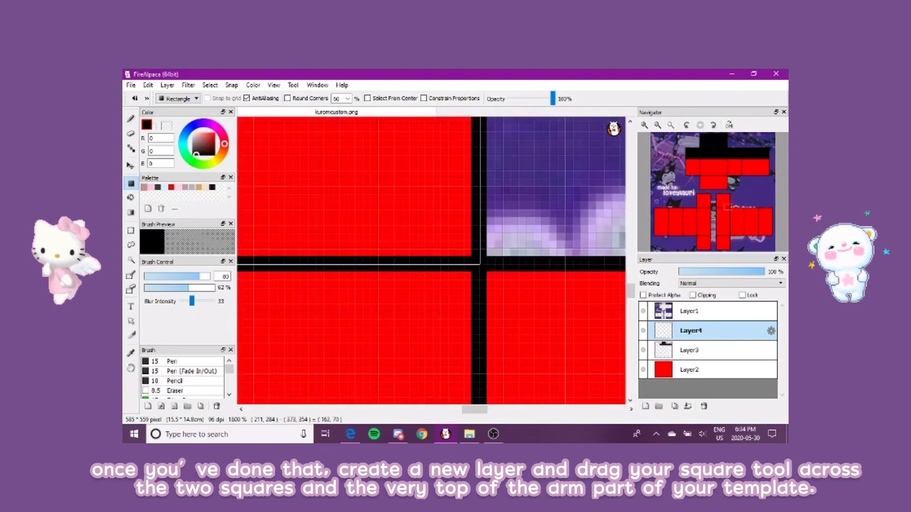
pyautogui.scroll(-6, 469, 286)
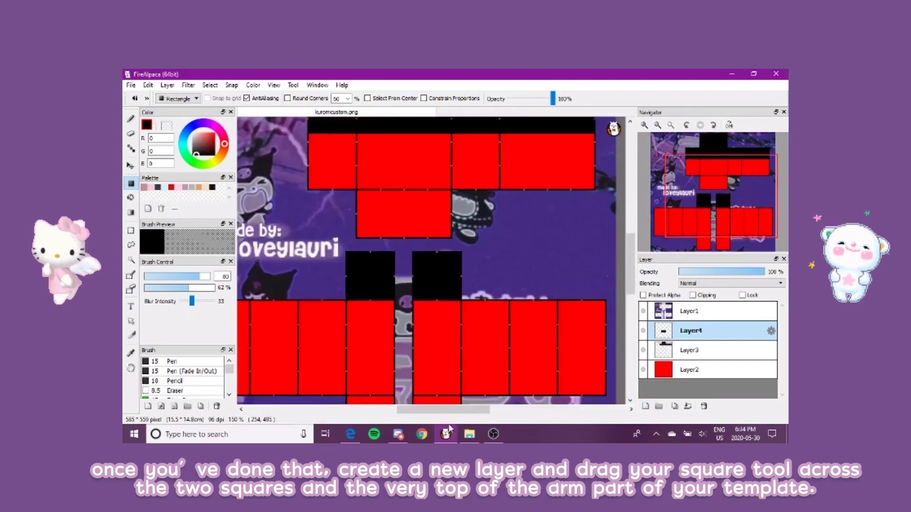
# - Draw a black band about 560 by 29 px across the top edge of both arm rows
pyautogui.moveTo(458, 411); pyautogui.dragTo(438, 411)
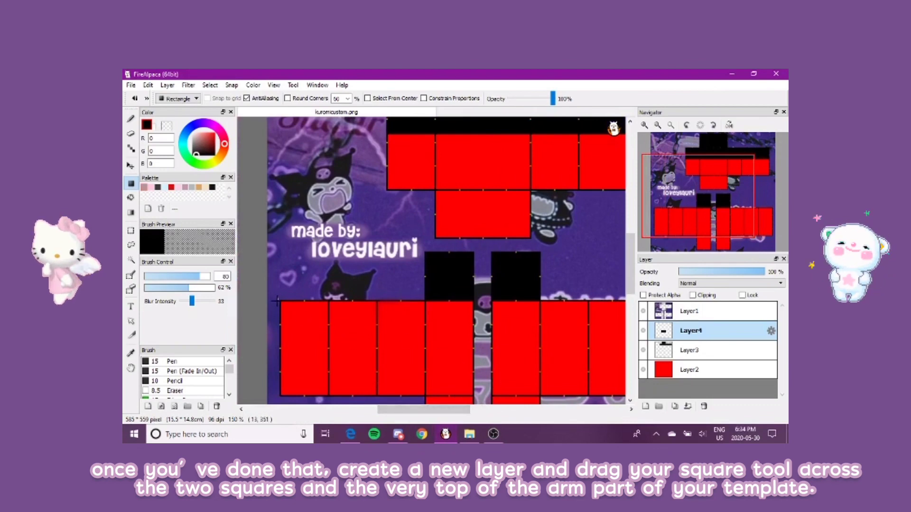
pyautogui.moveTo(277, 301); pyautogui.dragTo(511, 313)
pyautogui.scroll(-3, 316, 326)
pyautogui.scroll(5, 525, 326)
pyautogui.scroll(-4, 511, 313)
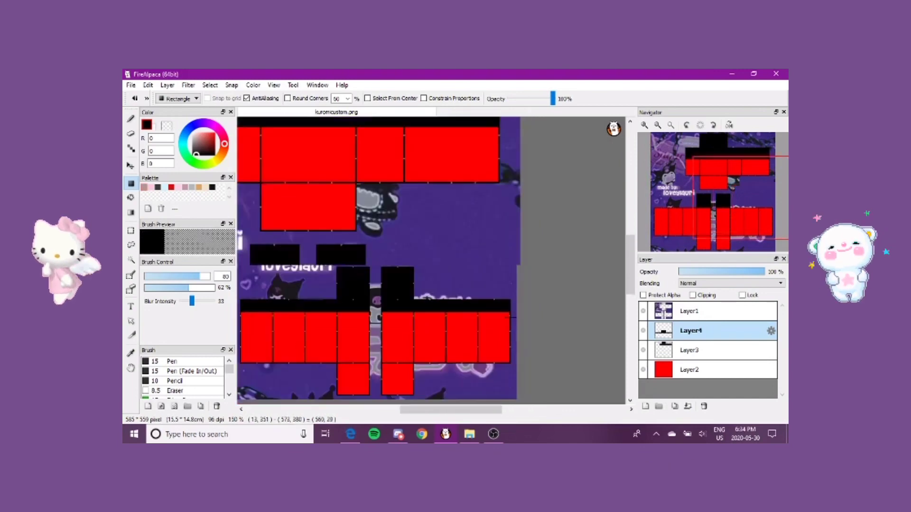
pyautogui.moveTo(453, 413); pyautogui.dragTo(440, 412)
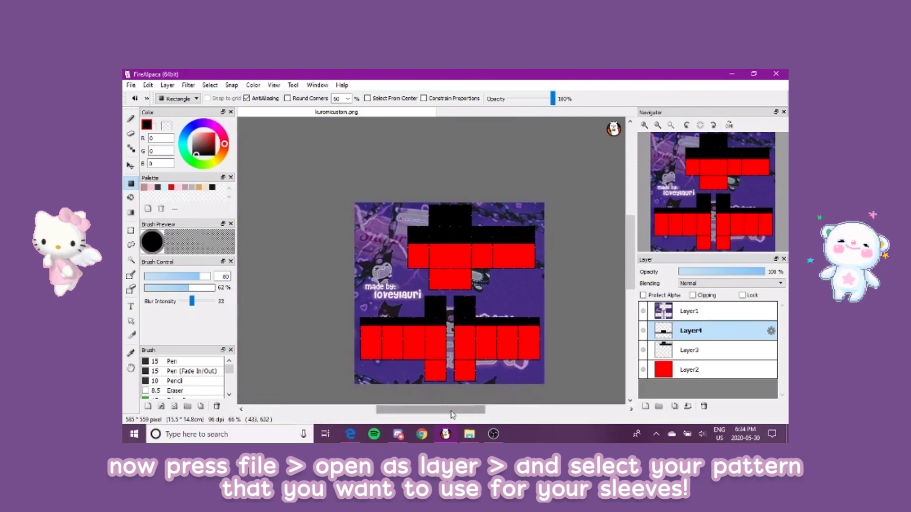
# - Add a new layer and open the blackandwhite pattern from the Patterns & Textures folder as a layer
pyautogui.click(645, 406)
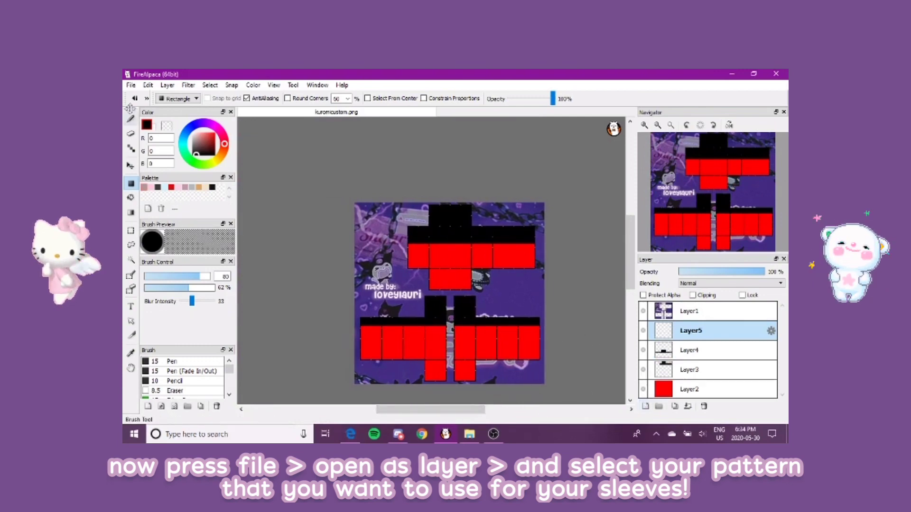
pyautogui.click(130, 85)
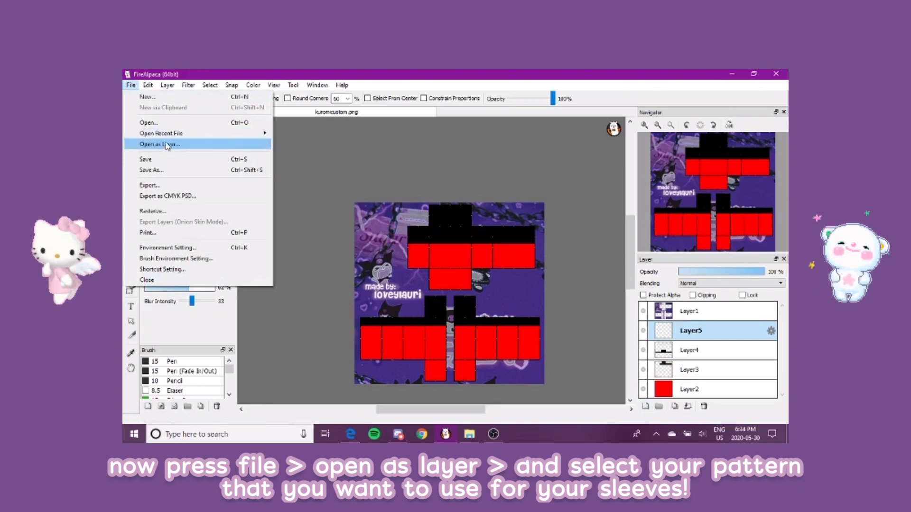
pyautogui.click(167, 145)
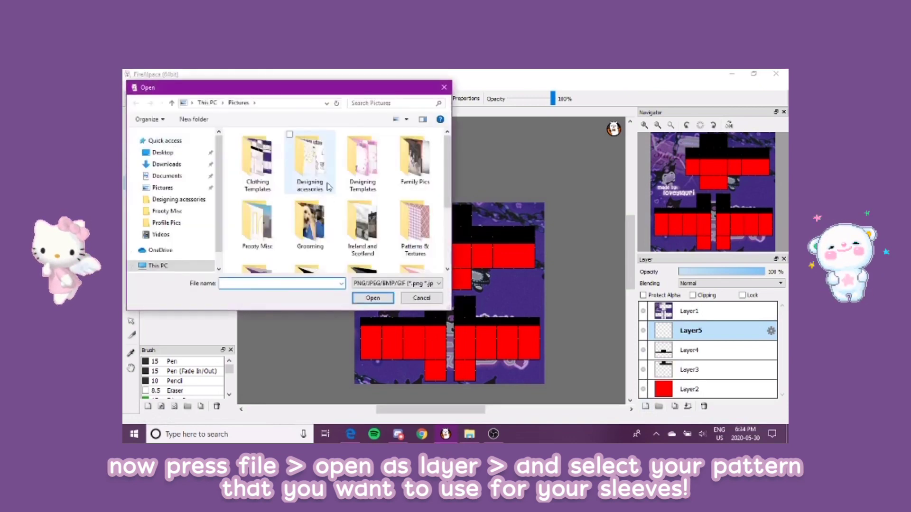
pyautogui.click(422, 232)
pyautogui.doubleClick(423, 232)
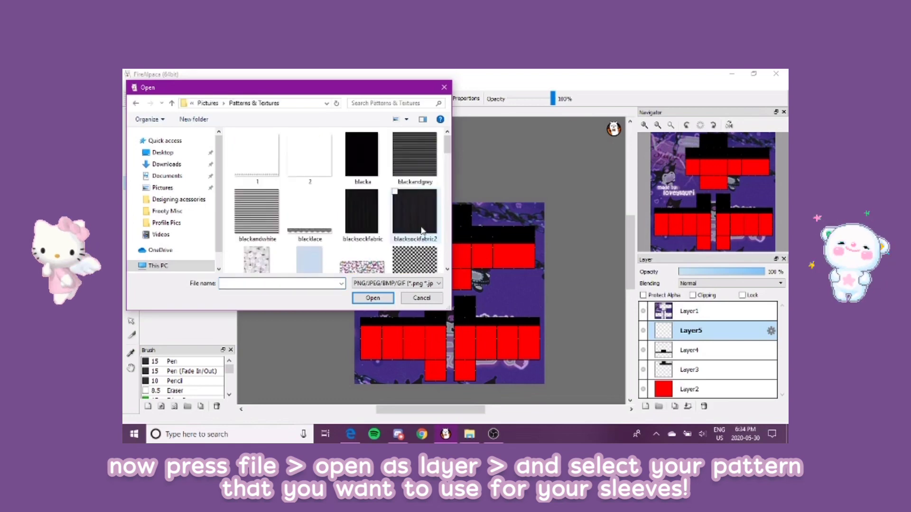
pyautogui.scroll(-3, 369, 207)
pyautogui.scroll(1, 286, 184)
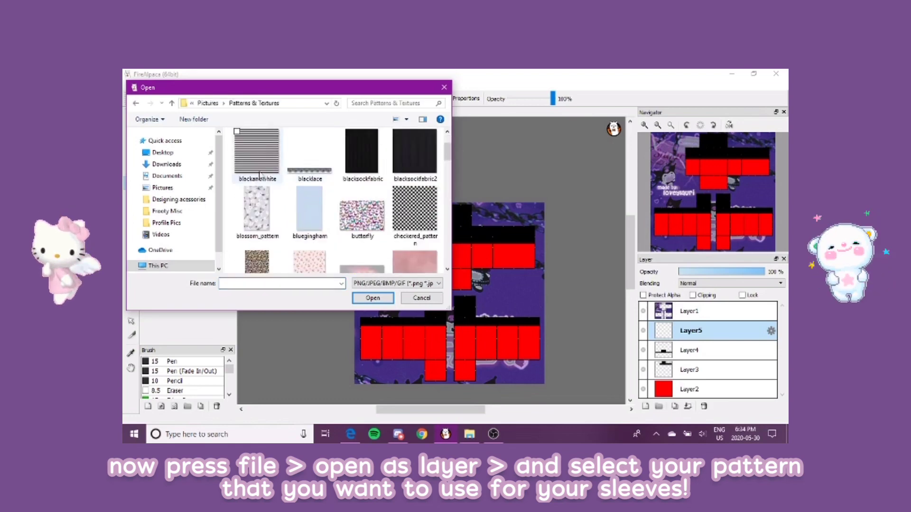
pyautogui.click(251, 158)
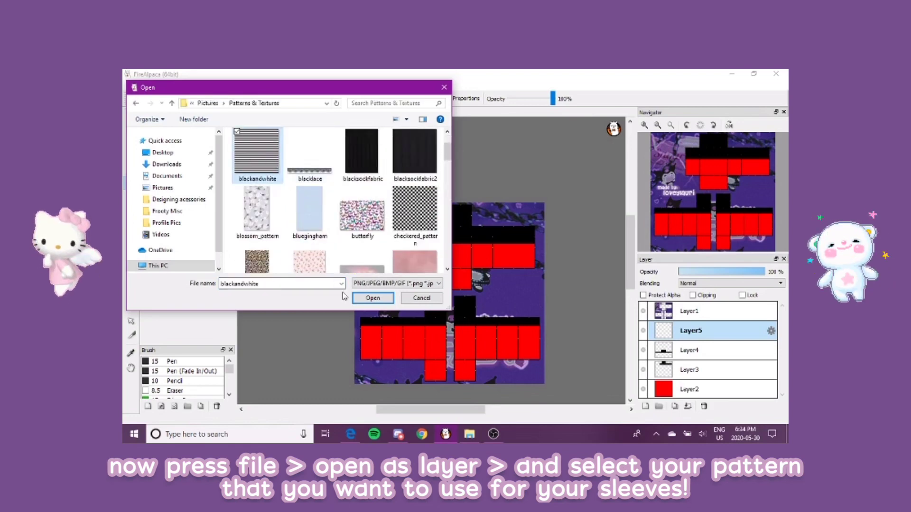
pyautogui.click(371, 297)
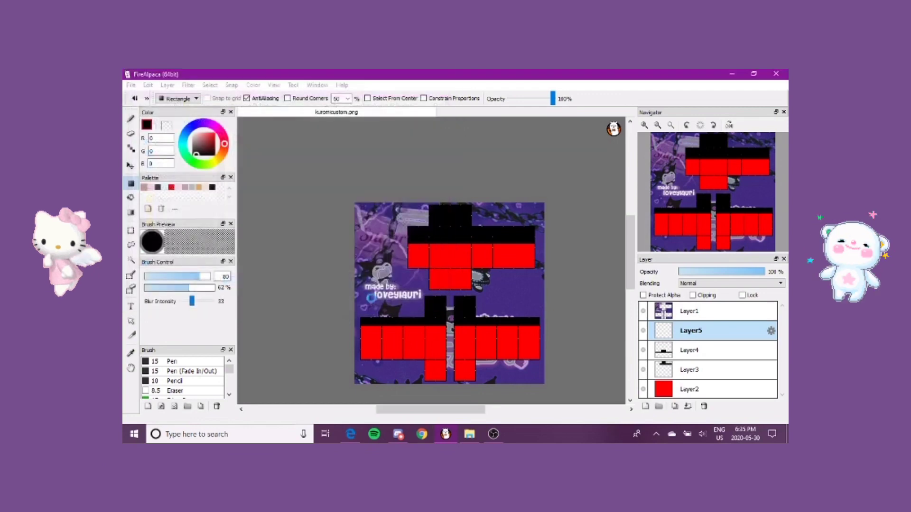
# - Transform the striped pattern, moving it onto the first arm row and shrinking it to nearly the row's height, leaving a thin strip below for the hands
pyautogui.click(210, 86)
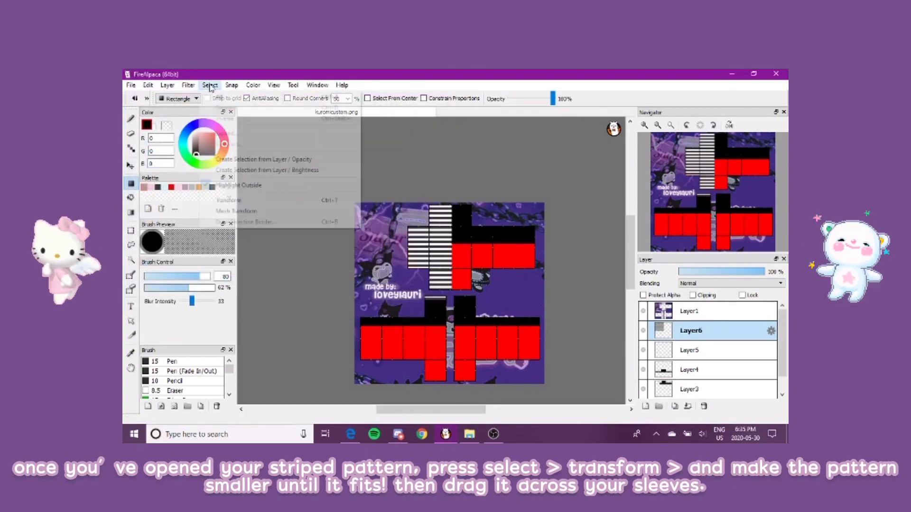
pyautogui.click(250, 201)
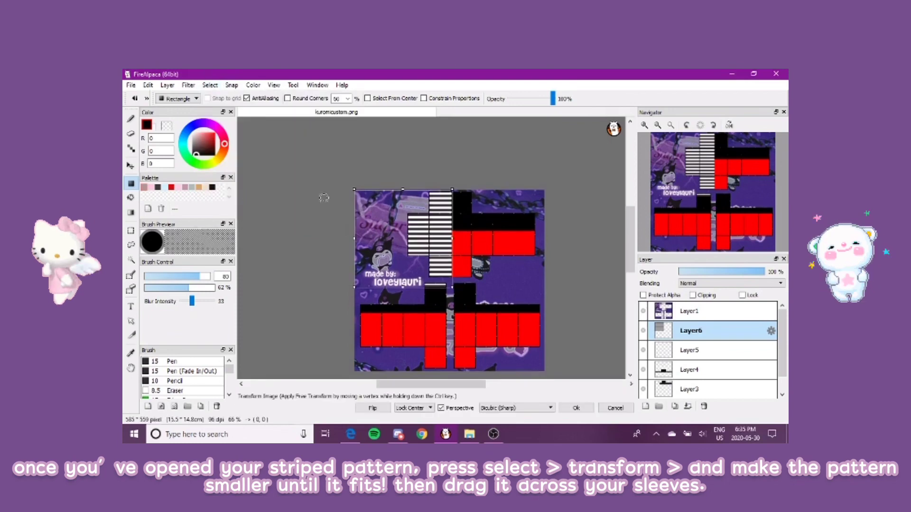
pyautogui.moveTo(436, 220); pyautogui.dragTo(446, 312)
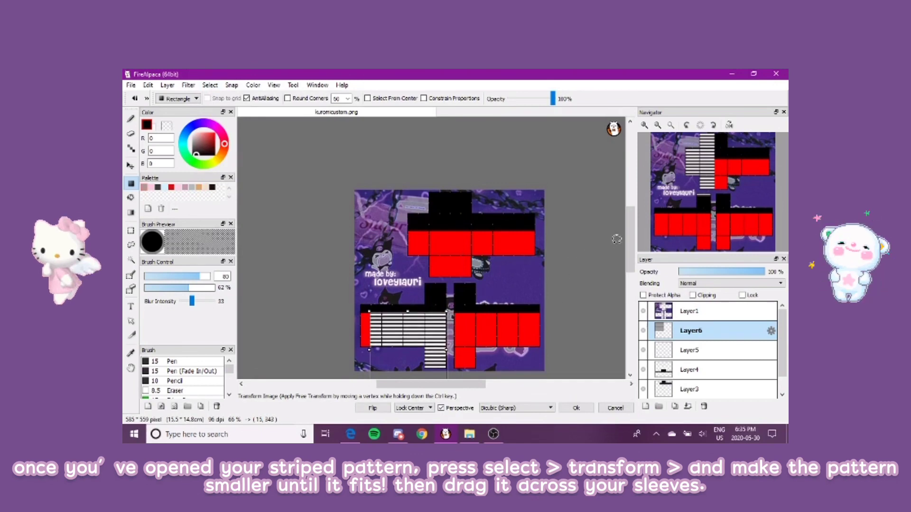
pyautogui.moveTo(630, 241); pyautogui.dragTo(630, 259)
pyautogui.scroll(2, 391, 256)
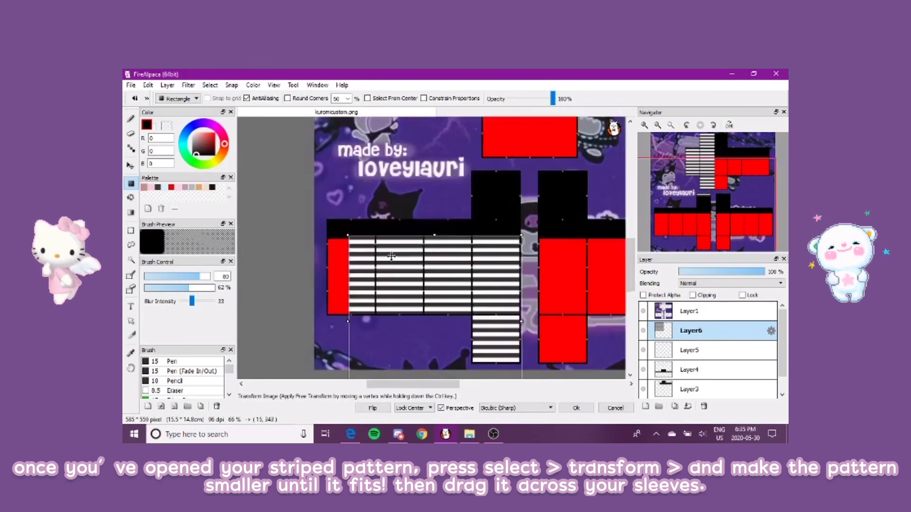
pyautogui.moveTo(429, 287); pyautogui.dragTo(412, 254)
pyautogui.moveTo(410, 209); pyautogui.dragTo(414, 249)
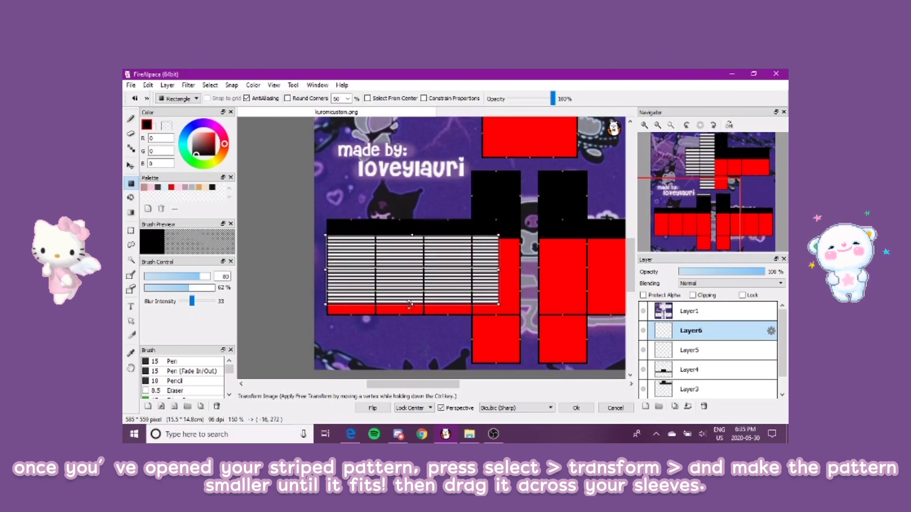
pyautogui.moveTo(411, 304)
pyautogui.mouseDown()
pyautogui.moveTo(411, 312)
pyautogui.moveTo(412, 292)
pyautogui.mouseUp()
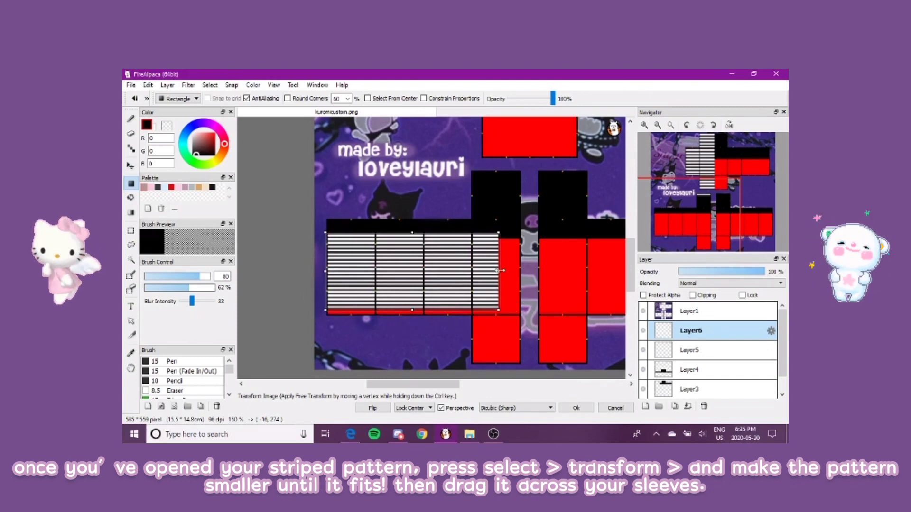
# - Stretch the stripes horizontally until they span both arm rows, and apply the transform
pyautogui.moveTo(437, 384); pyautogui.dragTo(463, 390)
pyautogui.scroll(-1, 499, 322)
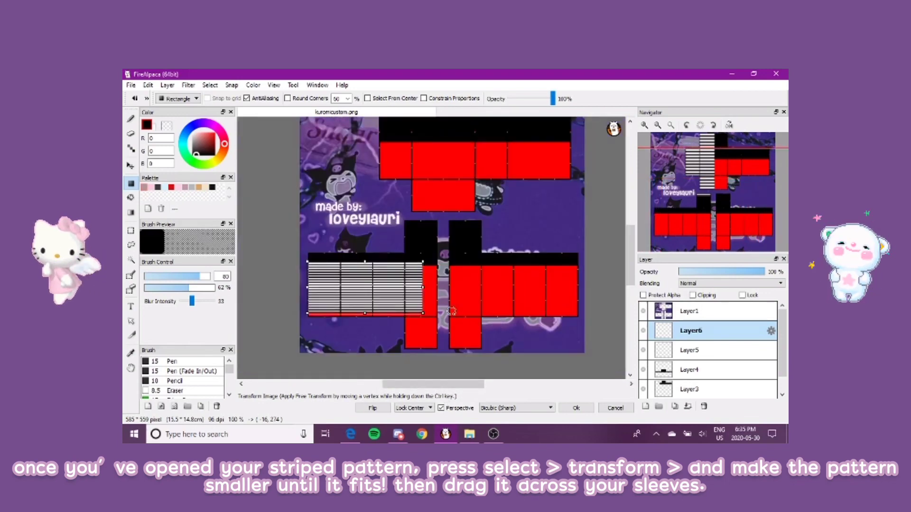
pyautogui.moveTo(425, 288); pyautogui.dragTo(585, 302)
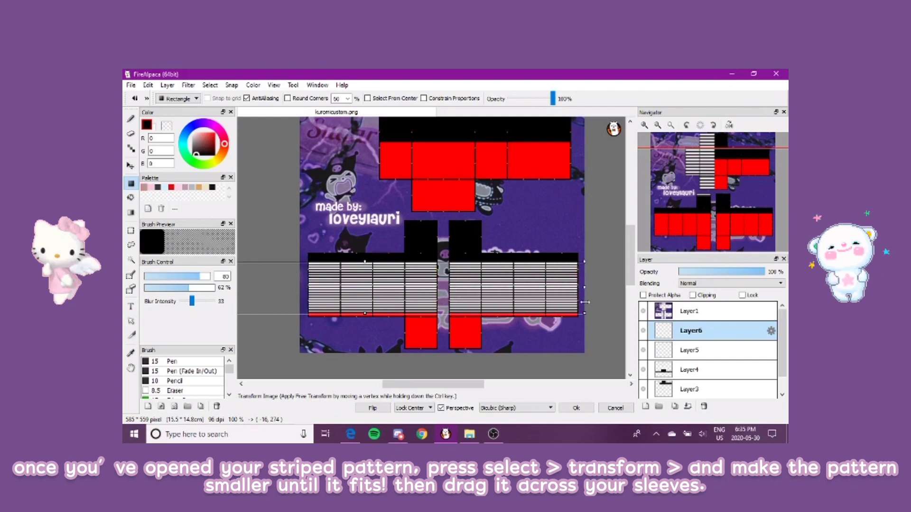
pyautogui.click(572, 410)
# - Move the striped layer, Layer6, beneath the black sleeve layer, Layer4
pyautogui.scroll(-1, 704, 338)
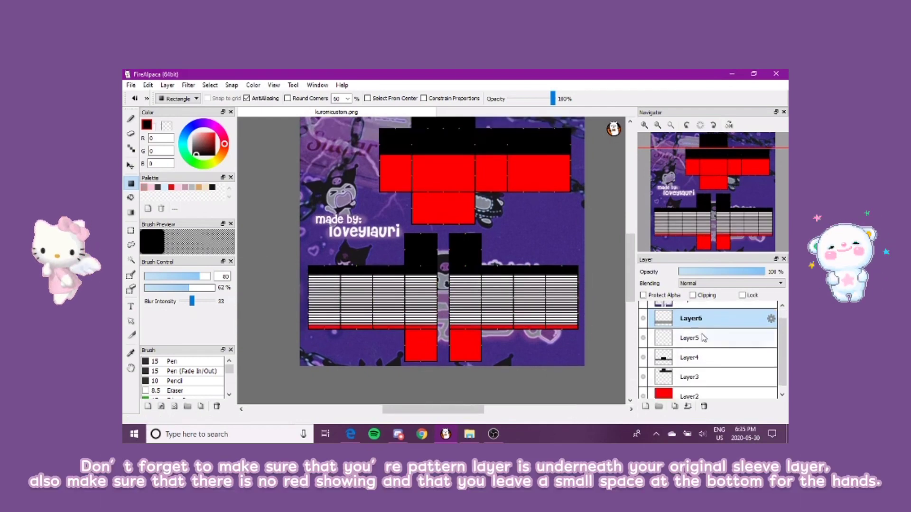
pyautogui.moveTo(678, 322); pyautogui.dragTo(680, 358)
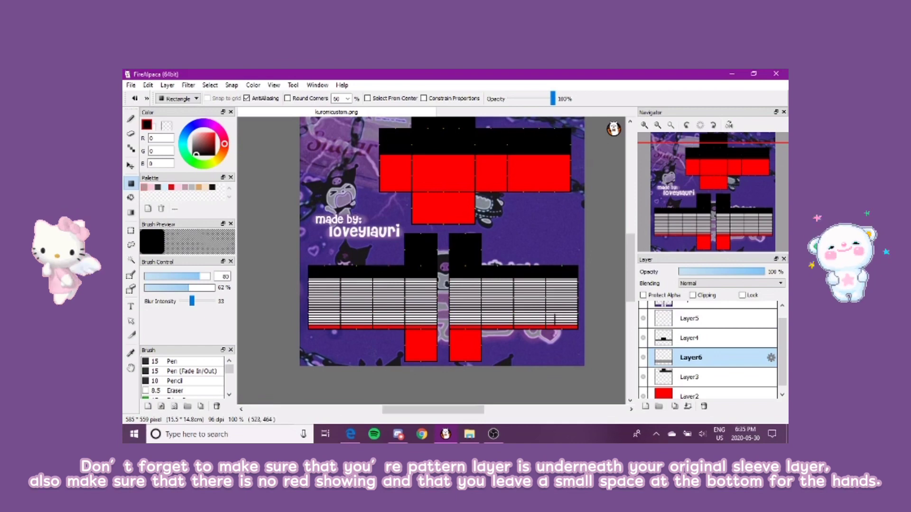
pyautogui.click(679, 341)
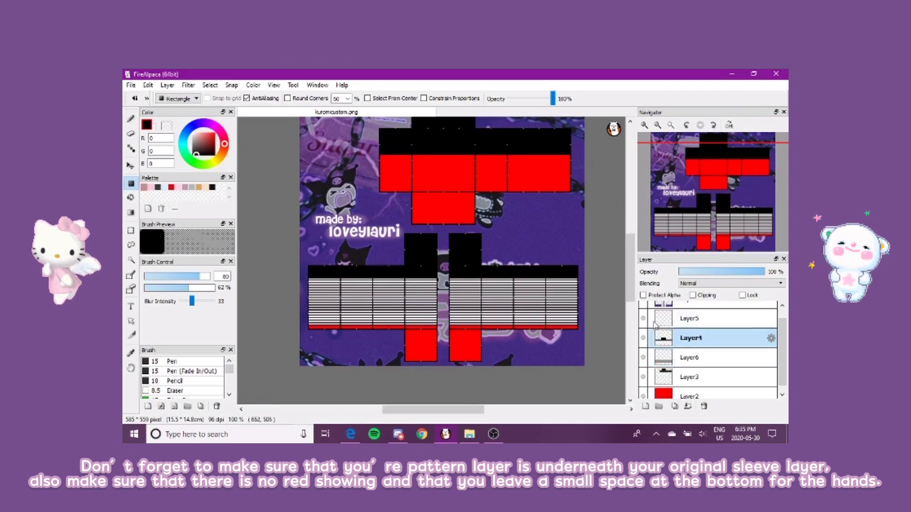
pyautogui.scroll(1, 677, 337)
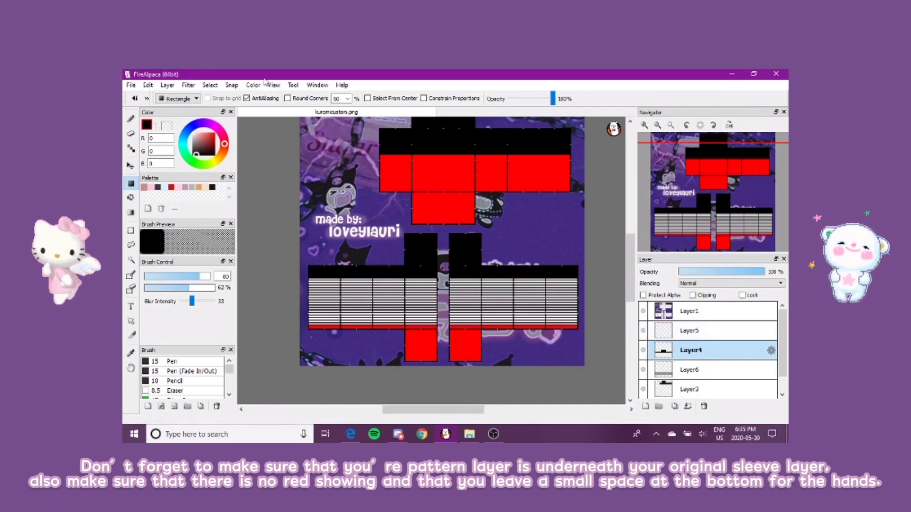
# - Delete the empty Layer5
pyautogui.doubleClick(692, 331)
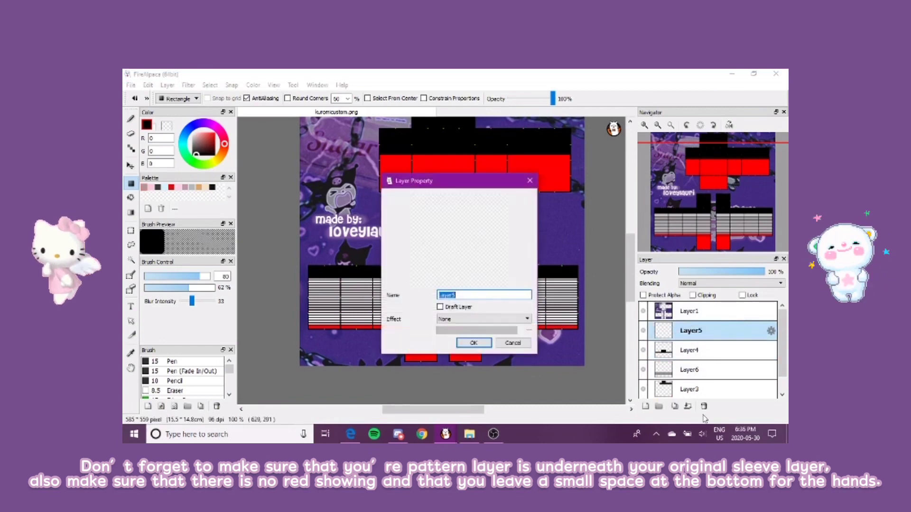
pyautogui.click(526, 183)
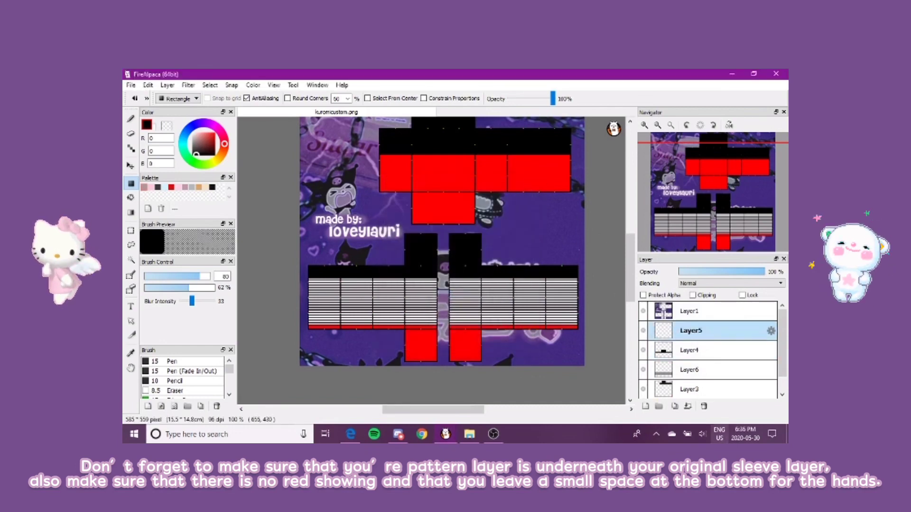
pyautogui.click(704, 407)
# - Merge the black sleeve layer down into the striped layer, and merge the result into Layer3
pyautogui.doubleClick(674, 332)
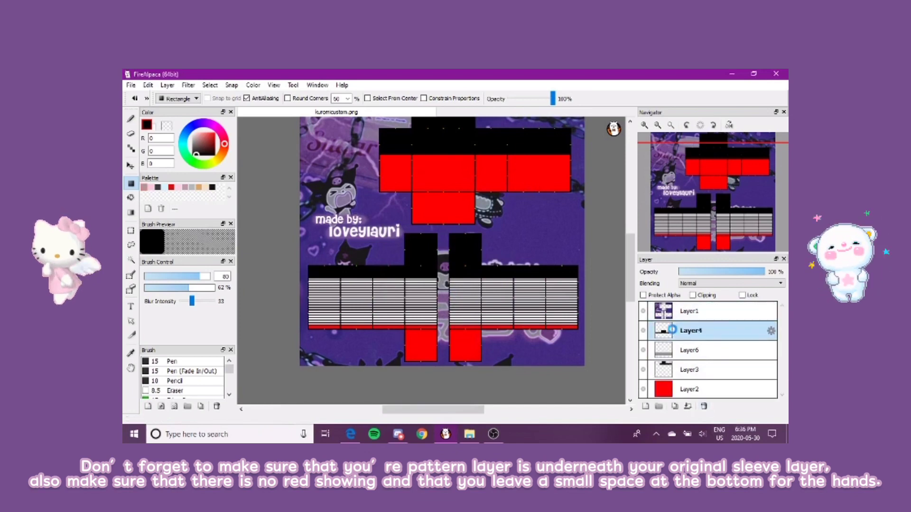
pyautogui.click(529, 181)
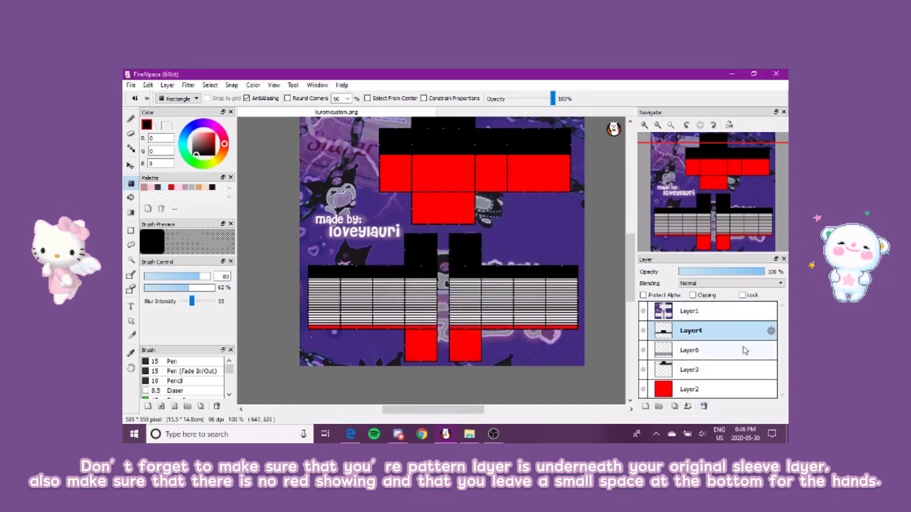
pyautogui.click(688, 406)
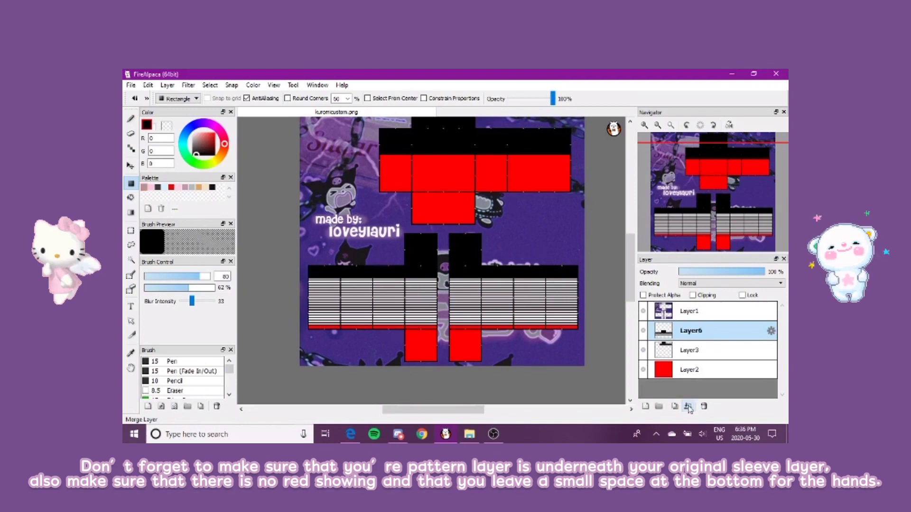
pyautogui.click(688, 406)
# - Delete the red base layer, Layer2
pyautogui.click(685, 351)
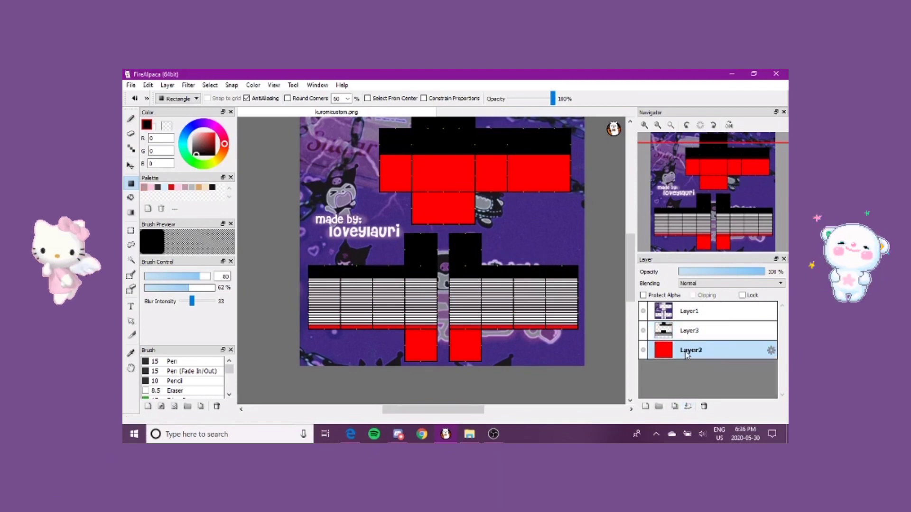
pyautogui.click(704, 407)
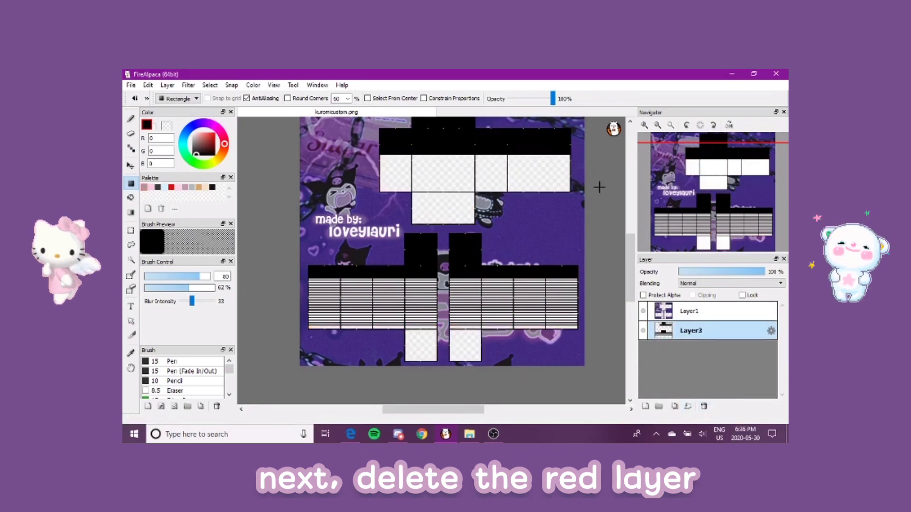
pyautogui.moveTo(632, 260); pyautogui.dragTo(633, 248)
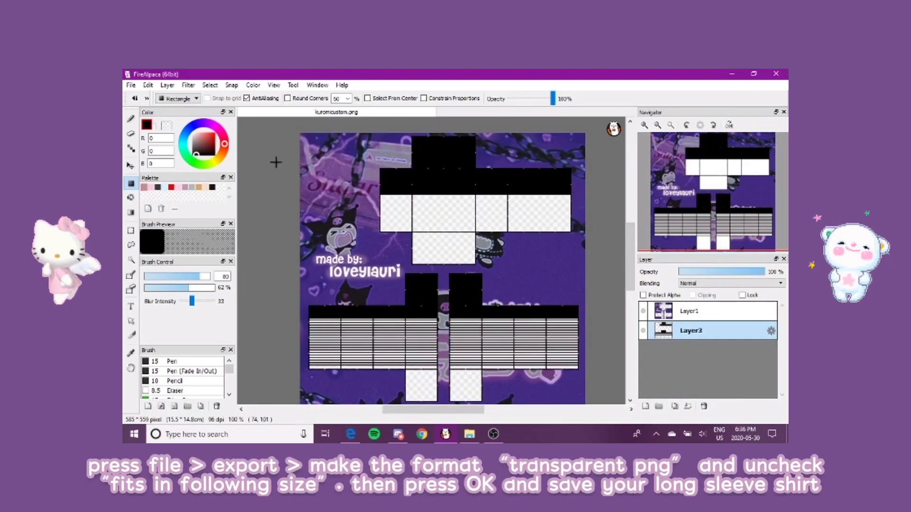
# - Export the shirt to the Pictures folder as longsleeveshirt in PNG (Transparent PNG) format, with fitting to a set size turned off
pyautogui.click(132, 88)
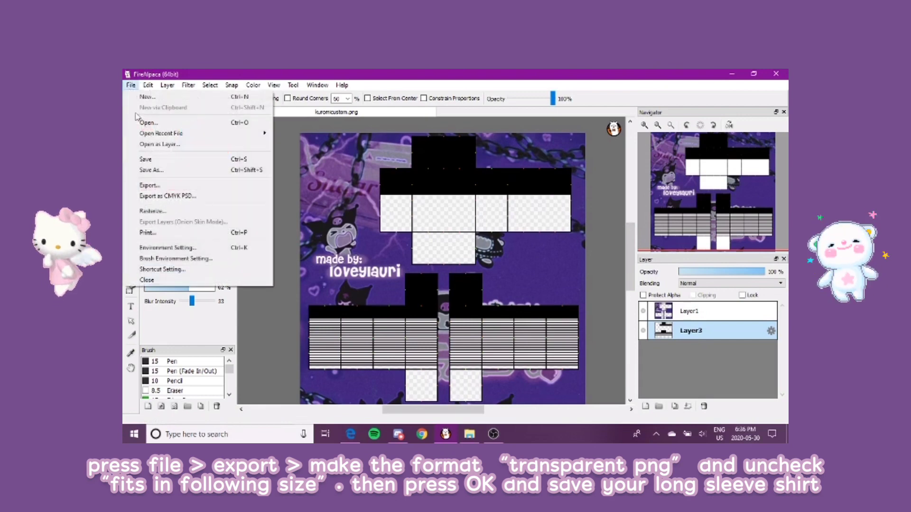
pyautogui.click(187, 186)
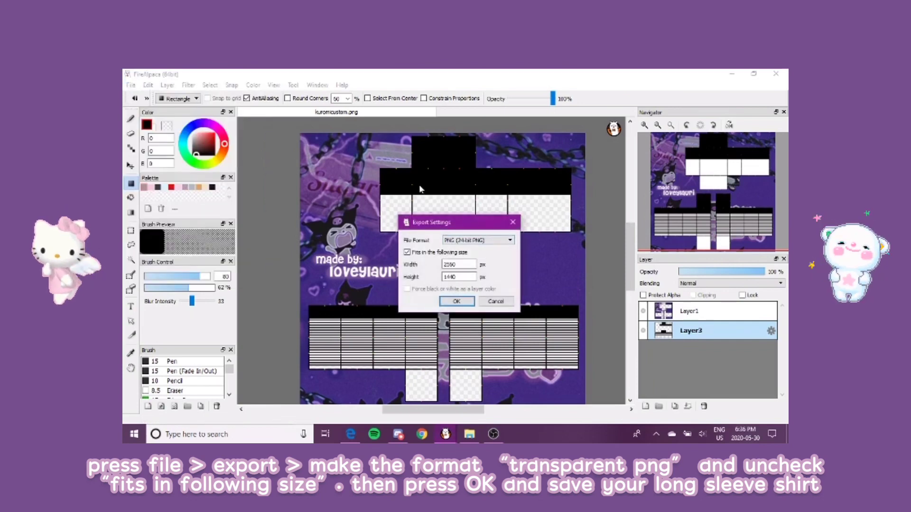
pyautogui.click(485, 241)
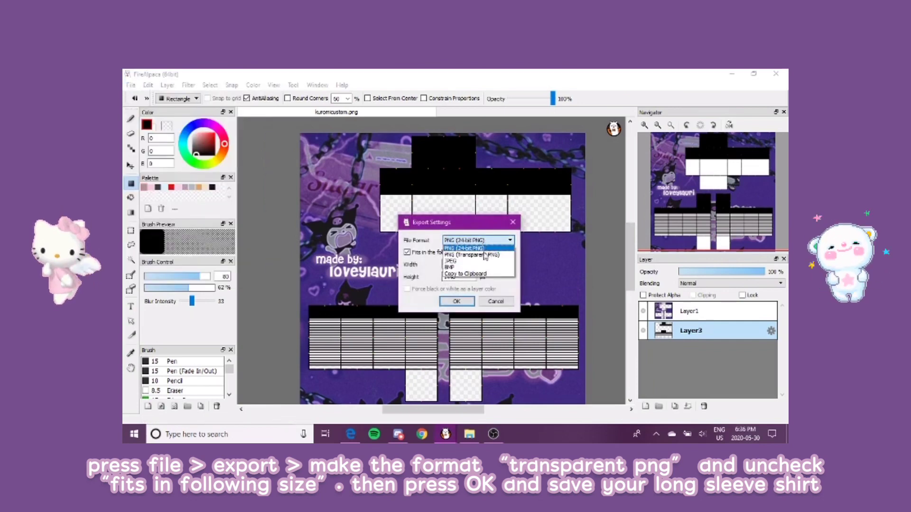
pyautogui.click(485, 257)
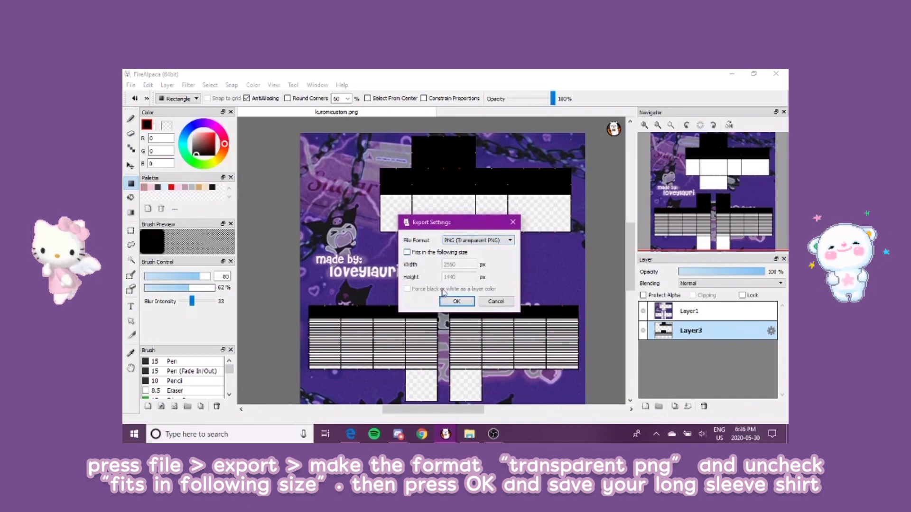
pyautogui.click(457, 302)
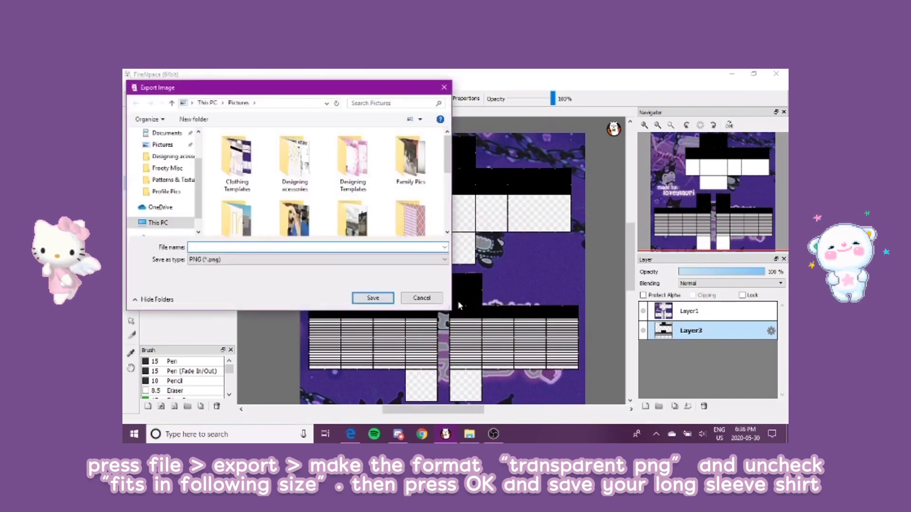
pyautogui.write('longsleeveshirt')
pyautogui.click(377, 298)
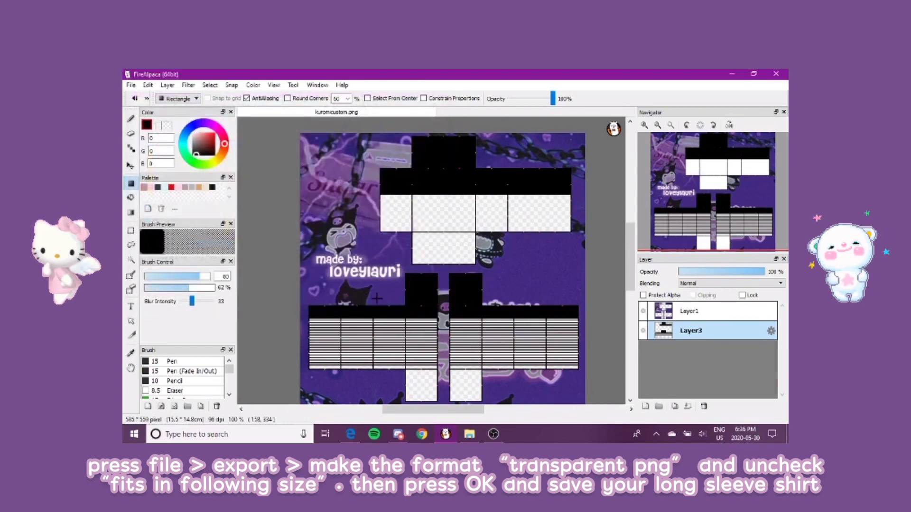